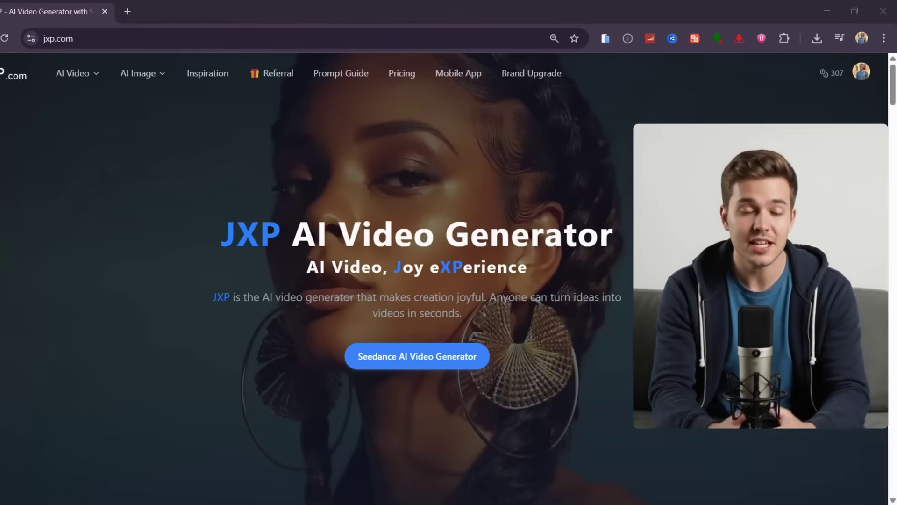
# - Open jxp.com/seedance and log in to the site
pyautogui.click(130, 240)
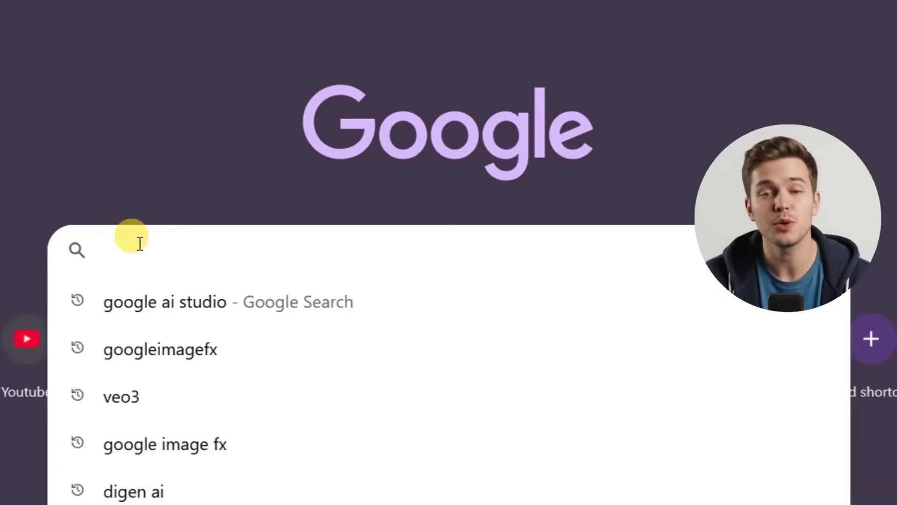
pyautogui.write('jxp.com/seedance')
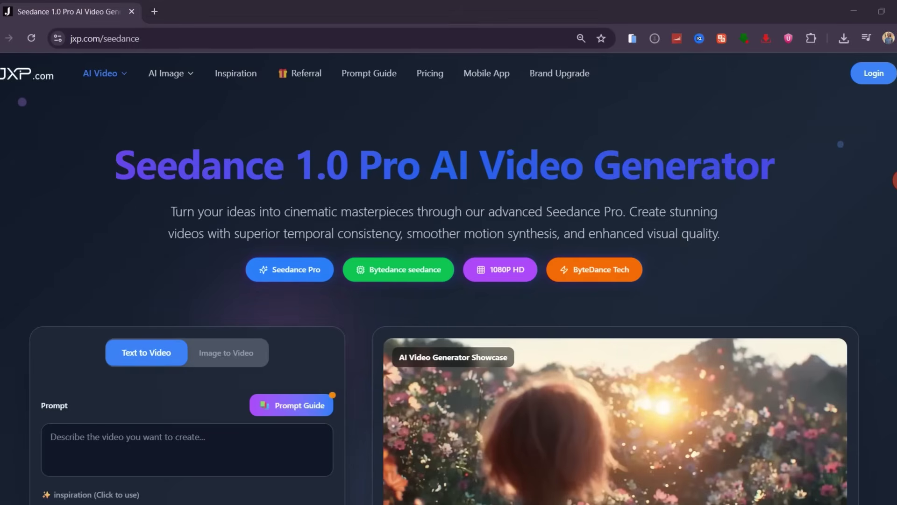
pyautogui.scroll(-1, 448, 299)
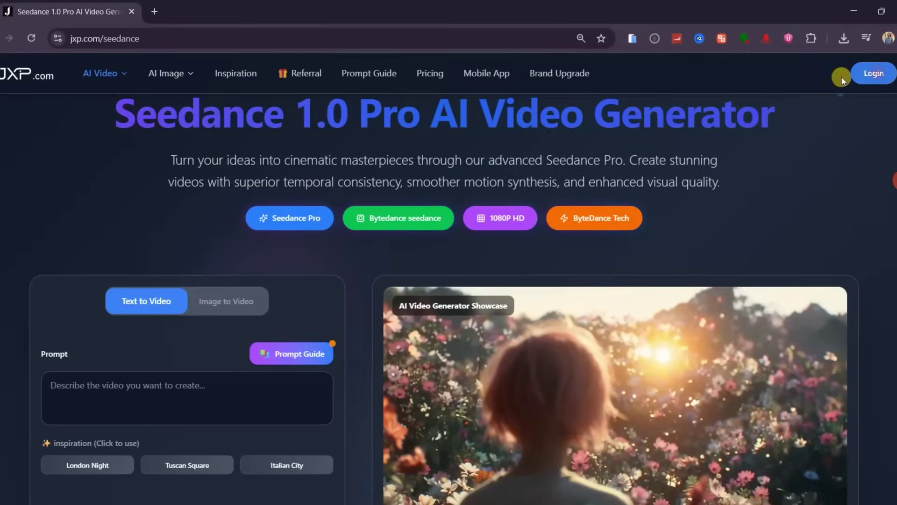
pyautogui.click(862, 73)
pyautogui.click(448, 159)
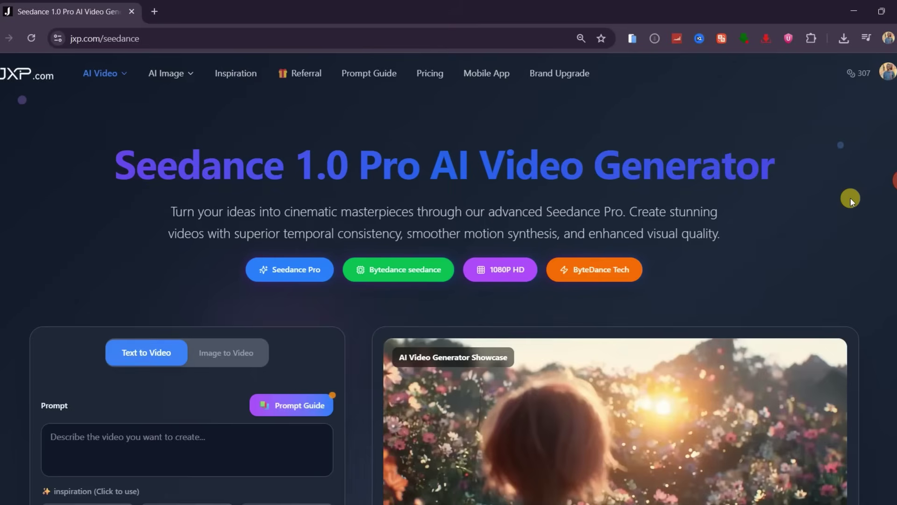
# - Examine the Seedance page's generator settings, the free registration credits offer and the Seedance 1.0 Pro heading
pyautogui.scroll(-7, 850, 198)
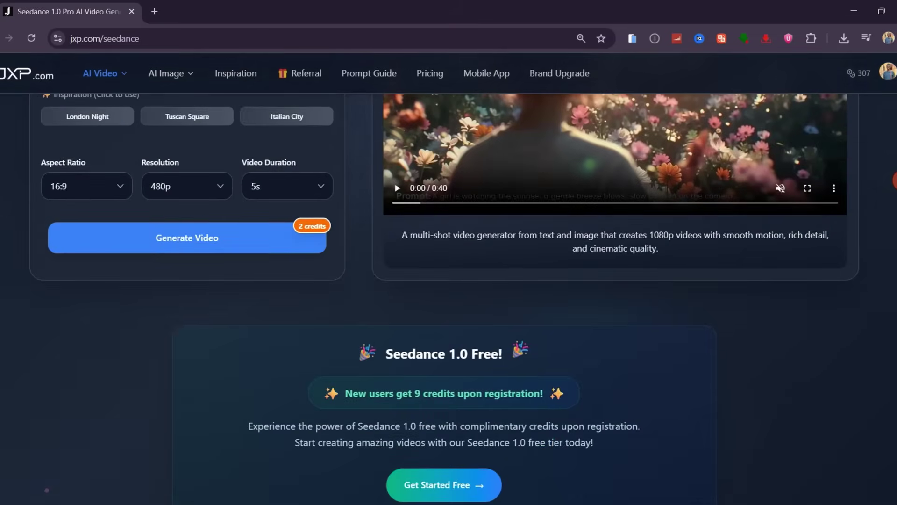
pyautogui.scroll(-3, 850, 198)
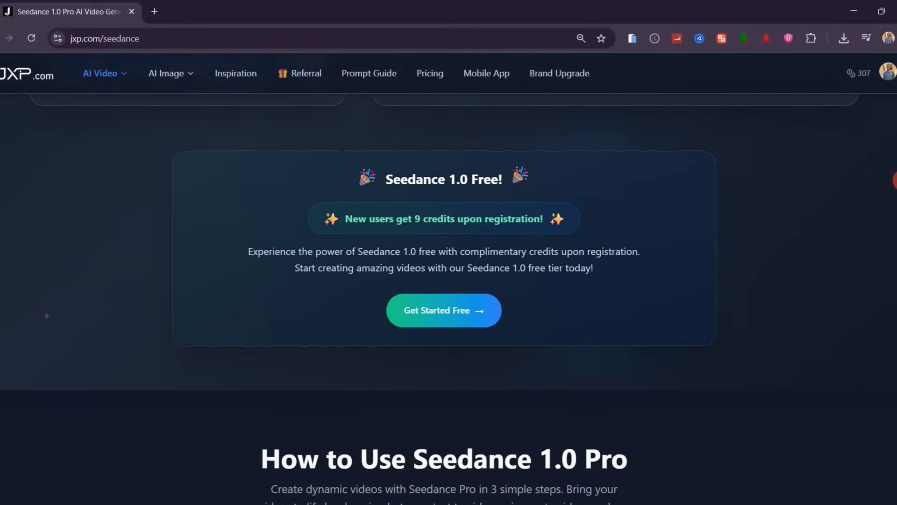
pyautogui.click(444, 320)
pyautogui.scroll(2, 261, 203)
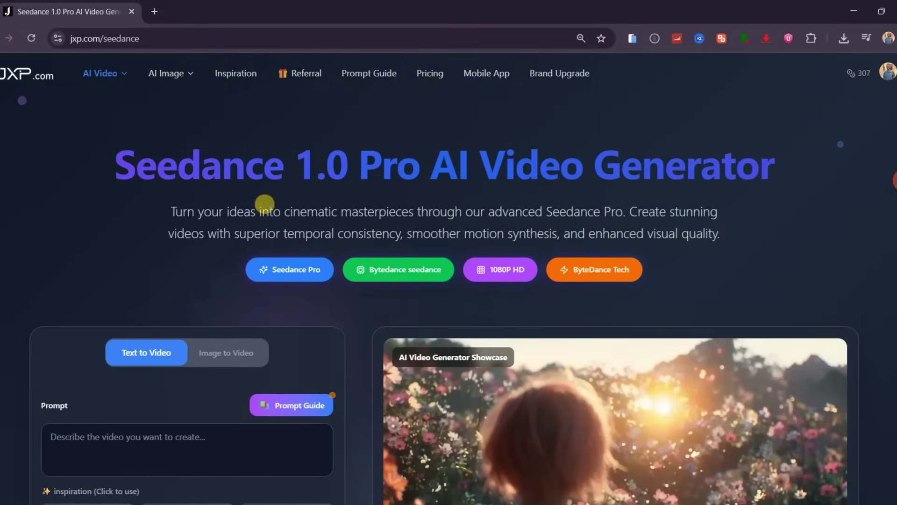
pyautogui.moveTo(116, 161); pyautogui.dragTo(771, 176)
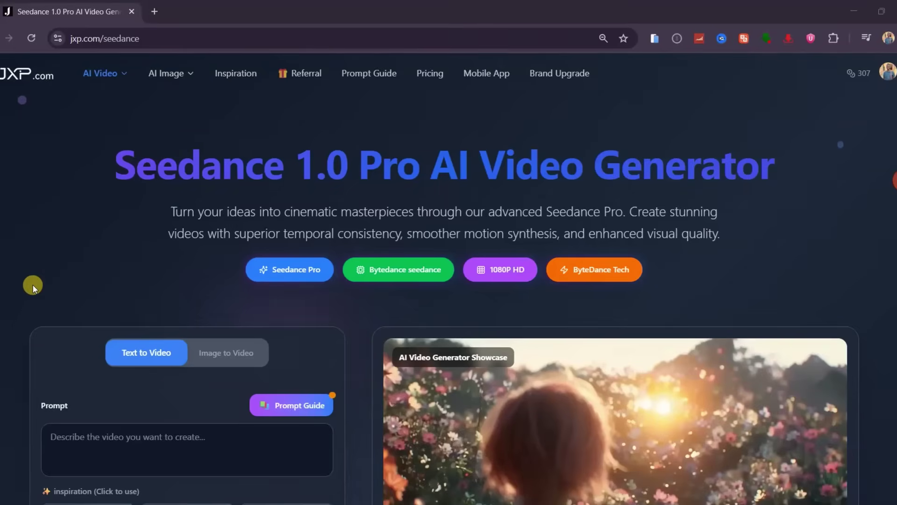
# - Enter the text-to-video prompt "a lonely cowboy walking through a foggy desert at sunrise"
pyautogui.scroll(-4, 33, 284)
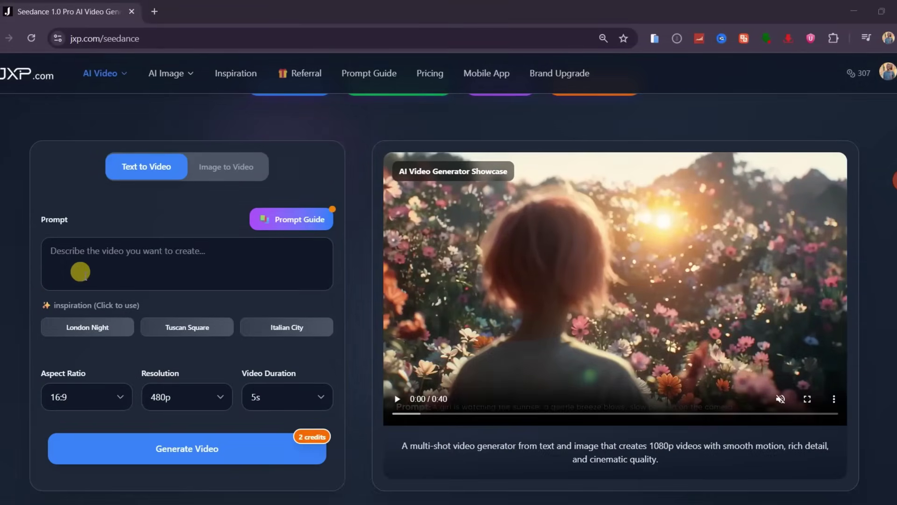
pyautogui.click(59, 251)
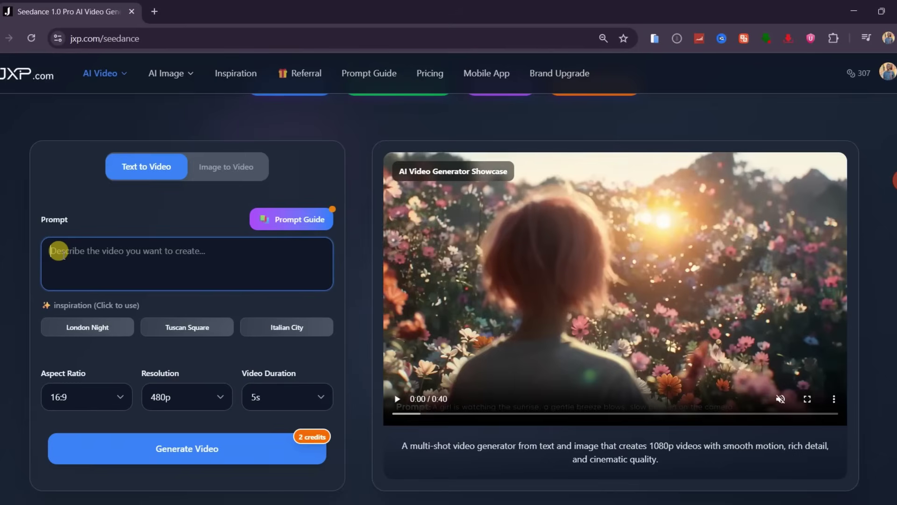
pyautogui.write('a lonely cowboy w')
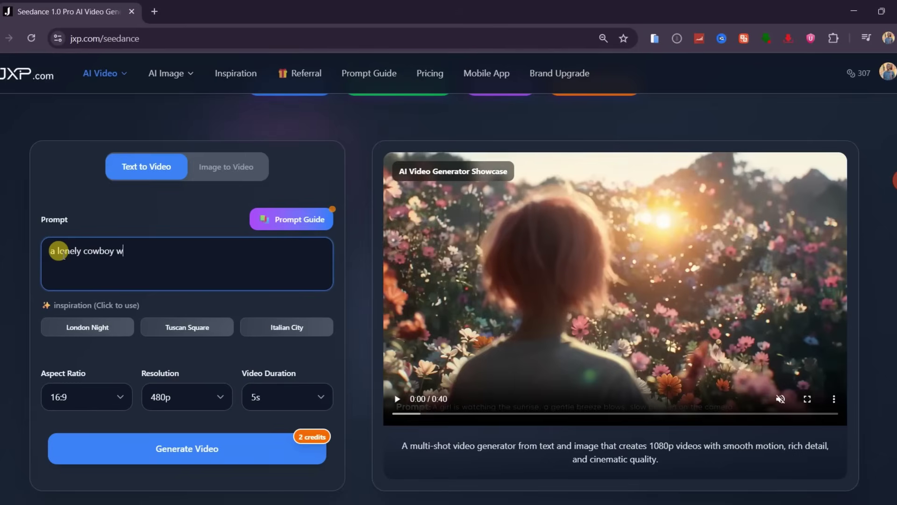
pyautogui.write('alking through a foggy')
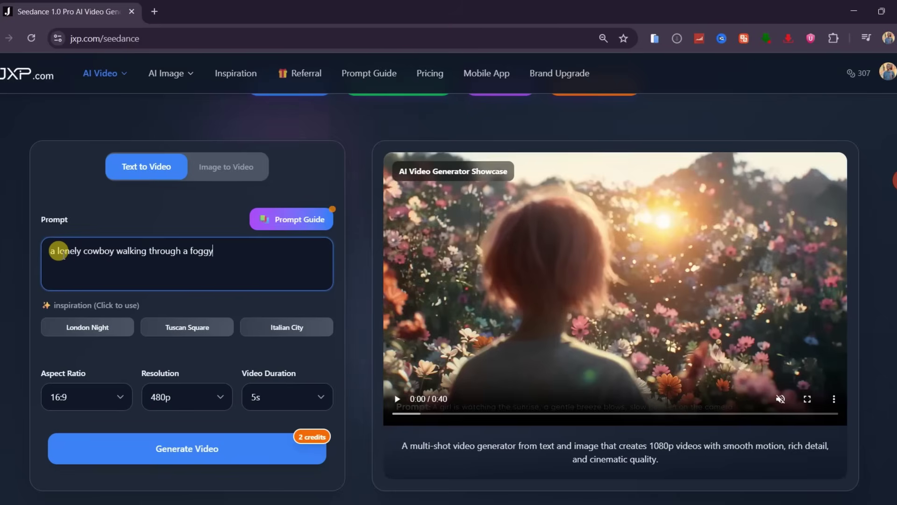
pyautogui.write(' desert at sunrise')
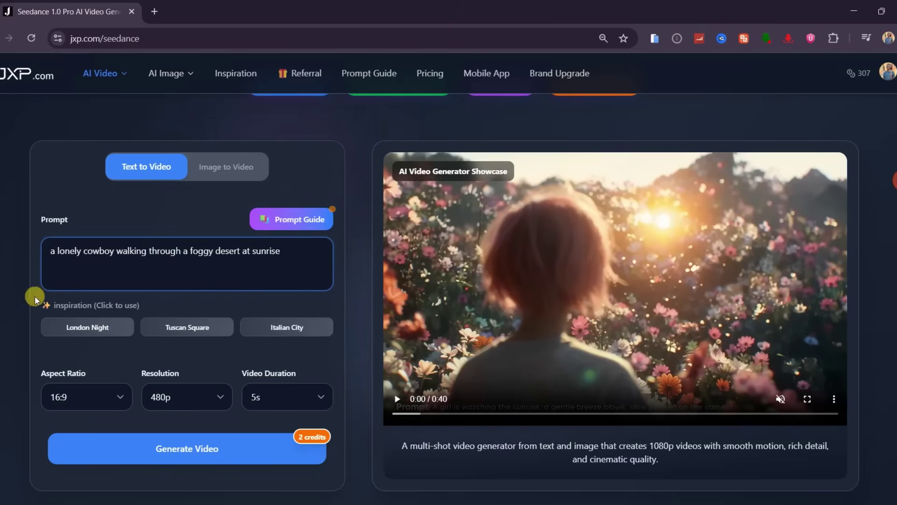
# - Configure the video with a 16:9 aspect ratio, 1080p resolution and 5s duration
pyautogui.scroll(-3, 5, 301)
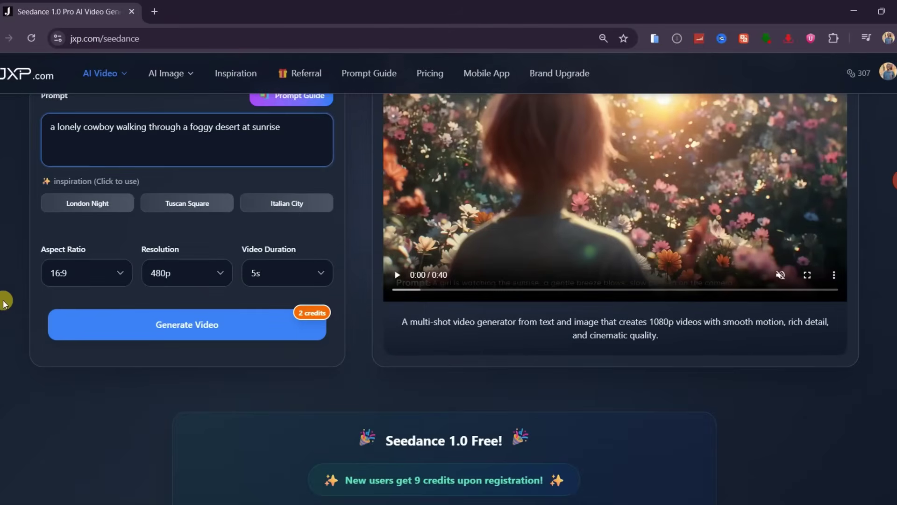
pyautogui.click(118, 274)
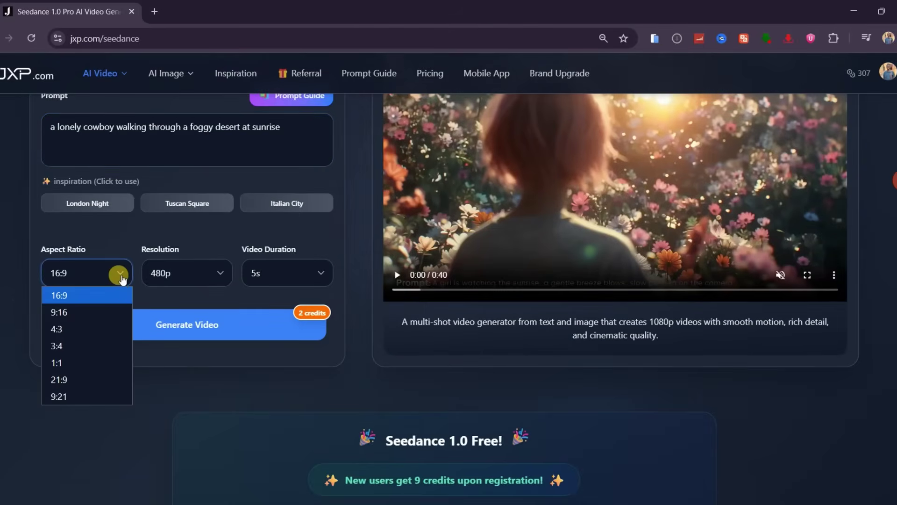
pyautogui.click(76, 297)
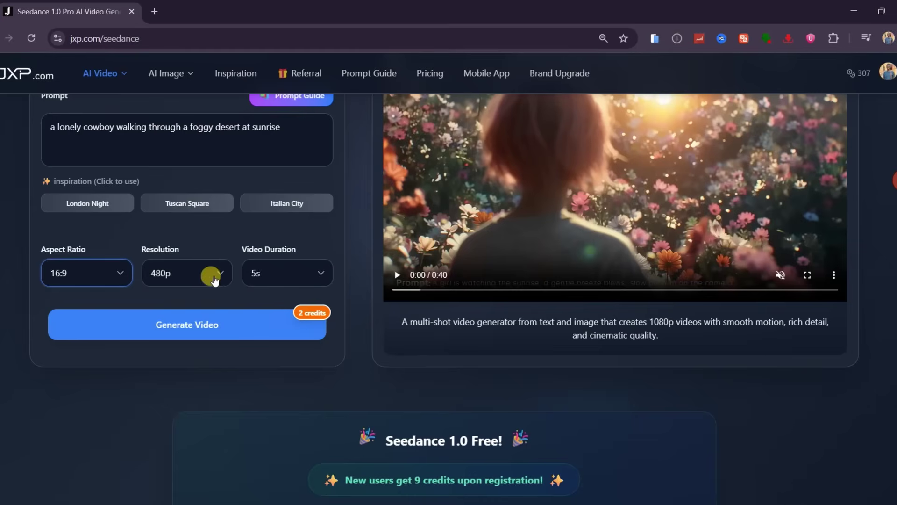
pyautogui.click(219, 275)
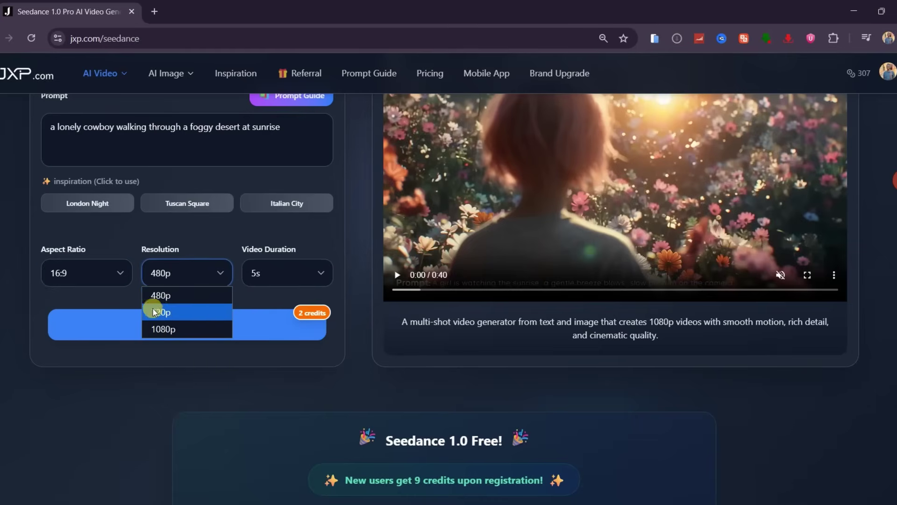
pyautogui.click(172, 328)
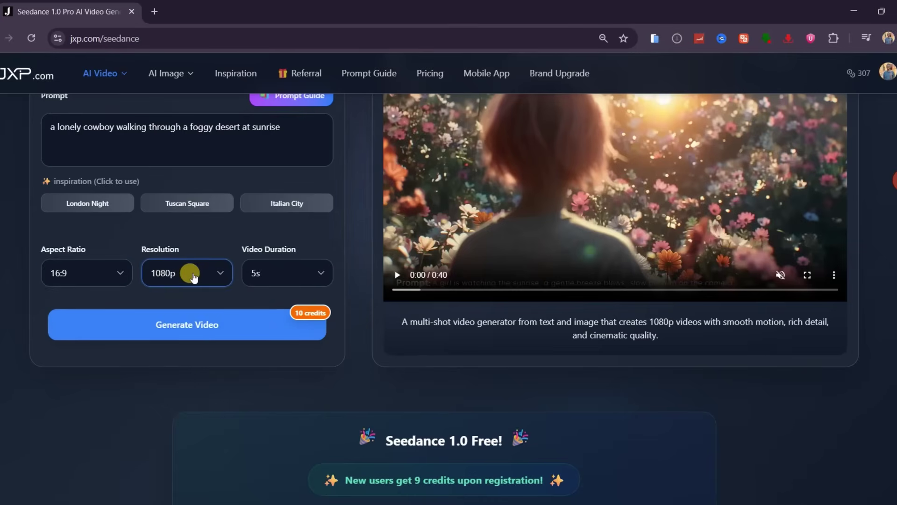
pyautogui.click(321, 277)
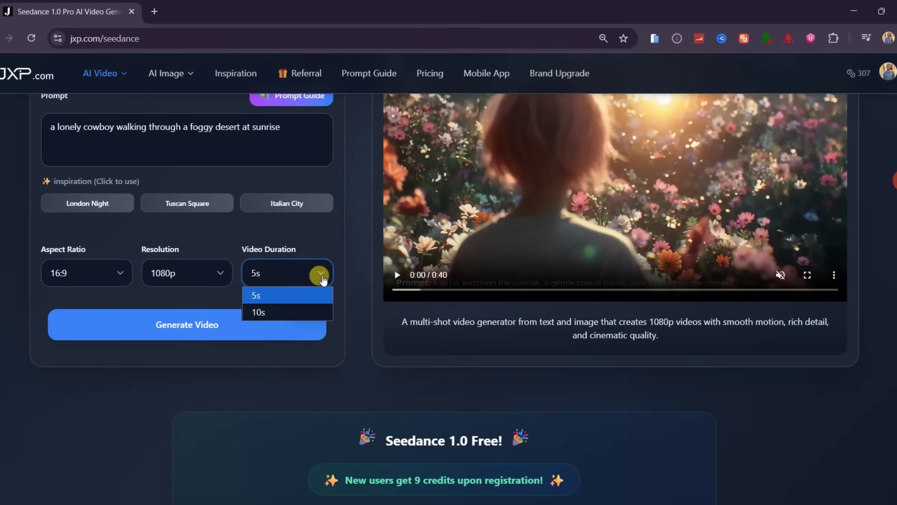
pyautogui.click(268, 294)
pyautogui.scroll(3, 355, 296)
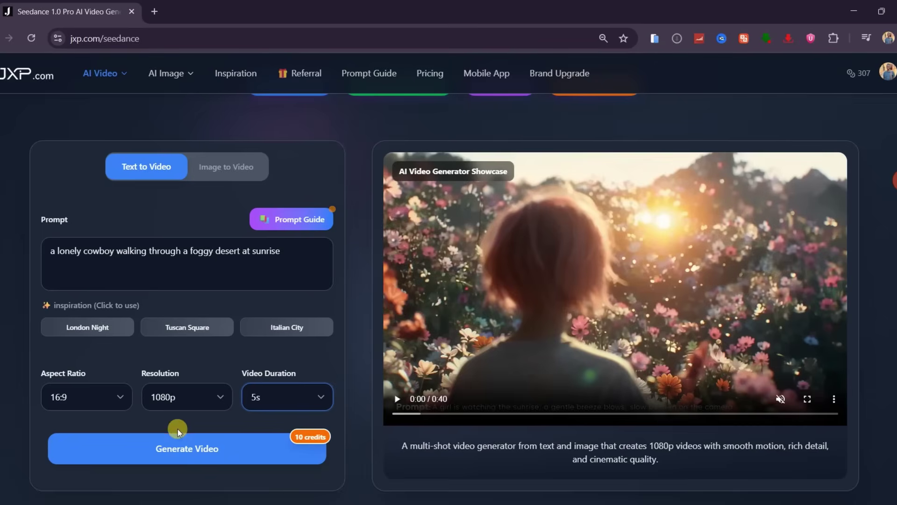
# - Generate the cowboy video and download the result
pyautogui.click(198, 449)
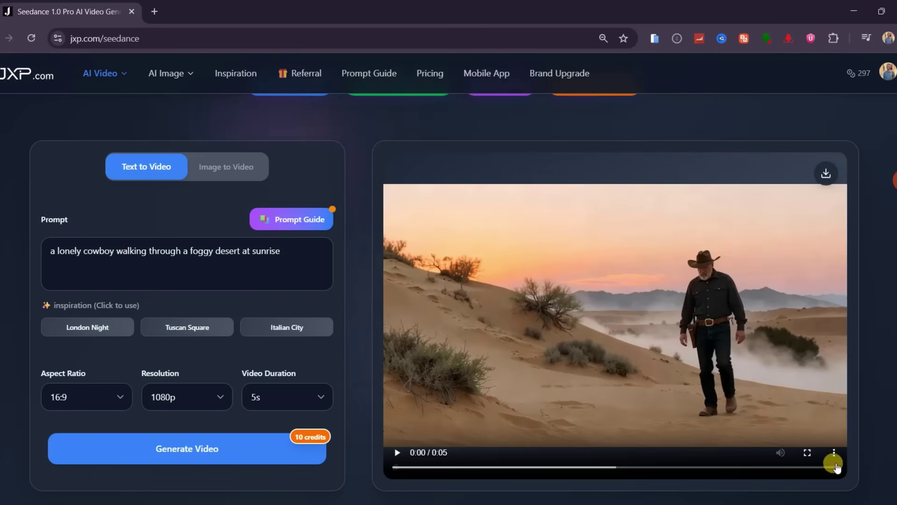
pyautogui.click(834, 453)
pyautogui.click(757, 401)
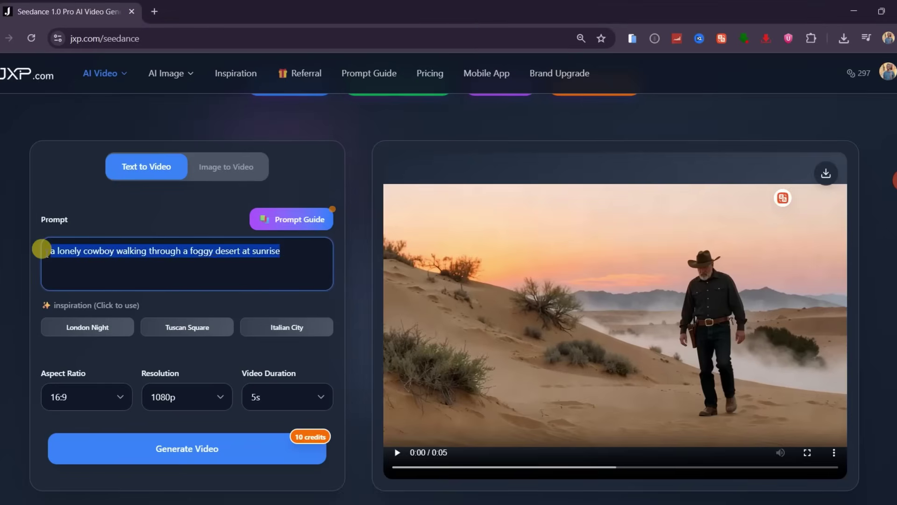
# - Replace the prompt with the cinematic 35mm shot of a traveler walking through an ancient Chinese temple in the rain, and generate the video
pyautogui.hotkey('ctrl', 'v')
pyautogui.scroll(3, 124, 259)
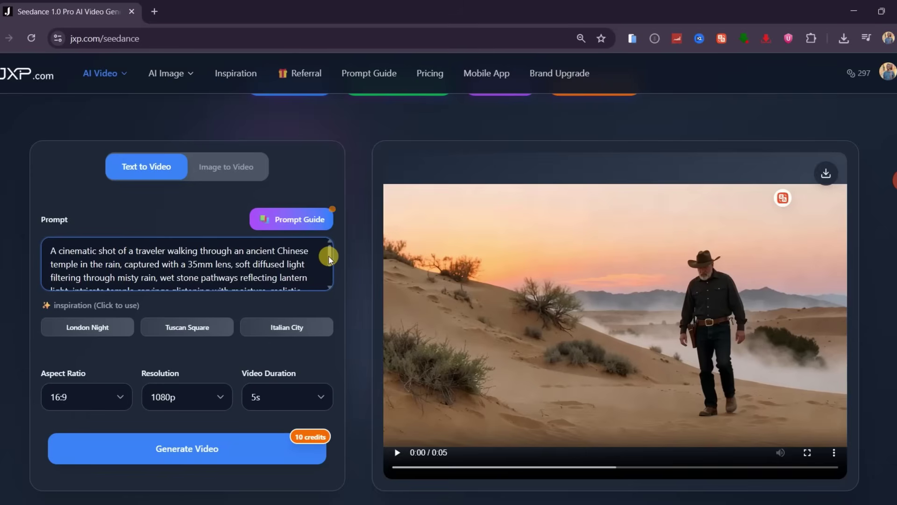
pyautogui.moveTo(329, 258); pyautogui.dragTo(332, 275)
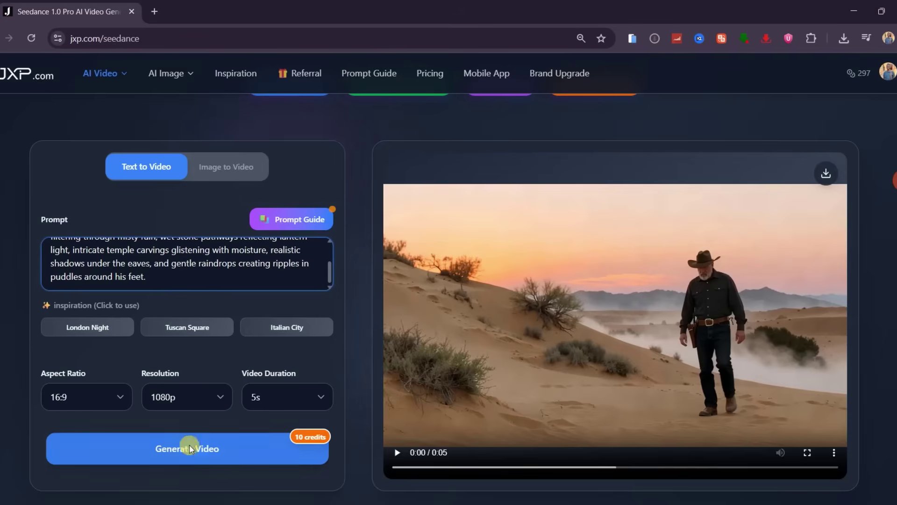
pyautogui.click(197, 458)
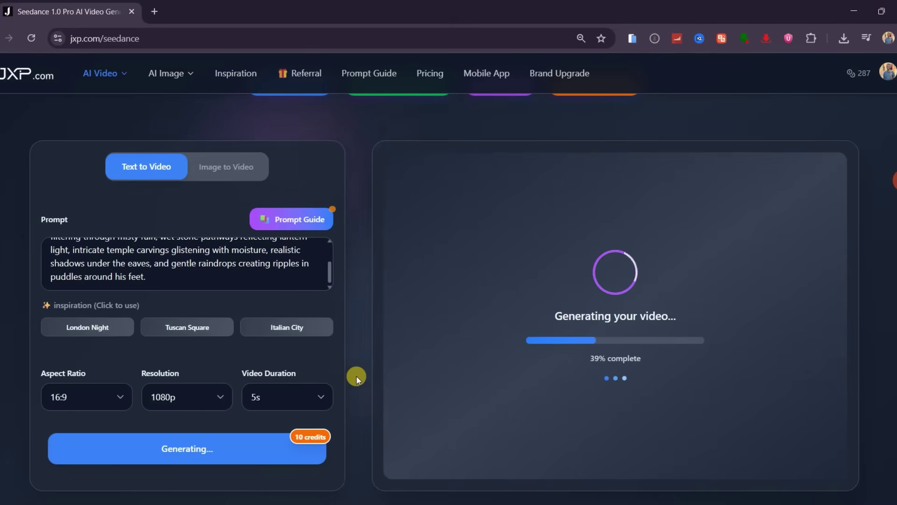
# - Open the prompt guide and read the basic prompt formula and essential guidelines for image-to-video prompts
pyautogui.click(309, 219)
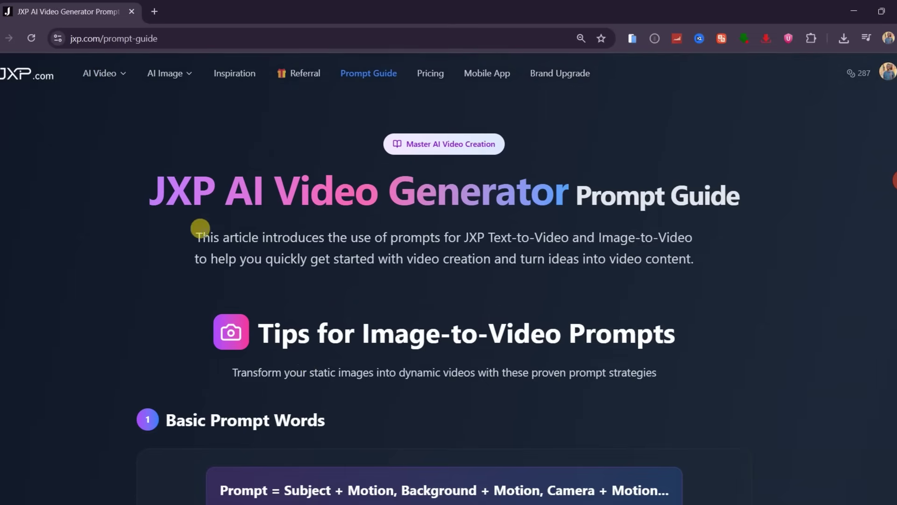
pyautogui.scroll(-4, 199, 234)
pyautogui.scroll(-3, 149, 245)
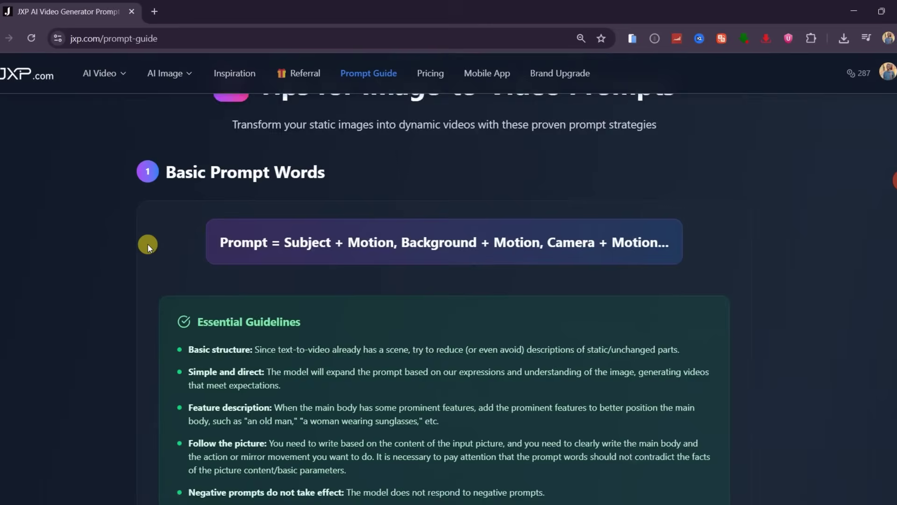
pyautogui.scroll(-3, 147, 245)
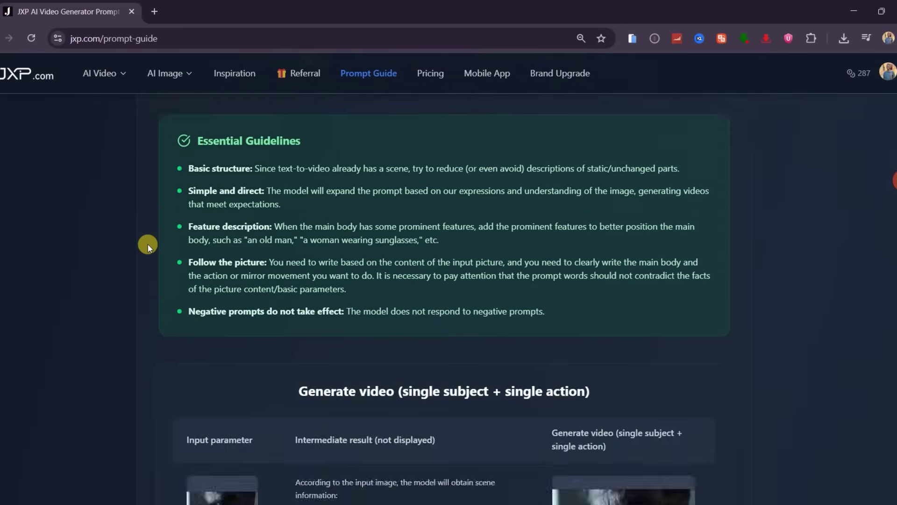
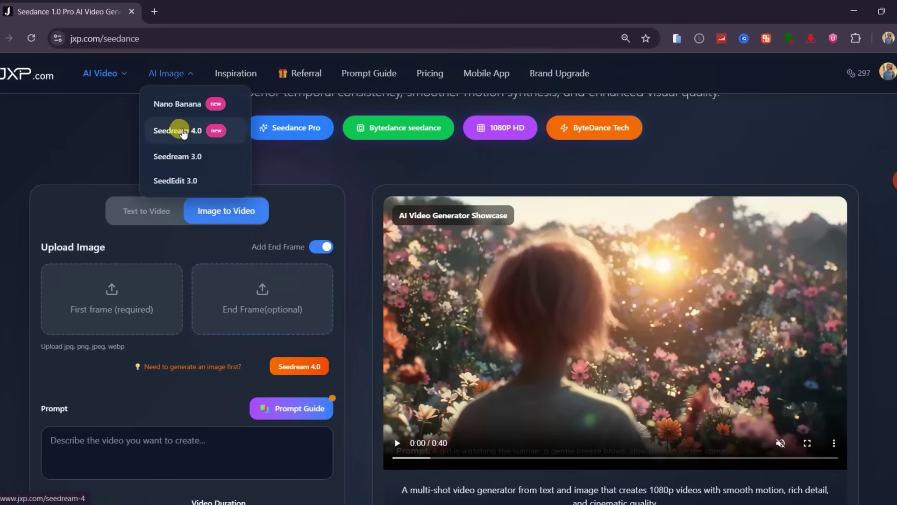
# - Open the Seedream 4.0 image generator and enter the cinematic 50mm prompt of a majestic queen on an ornate golden throne in an ancient palace
pyautogui.click(176, 132)
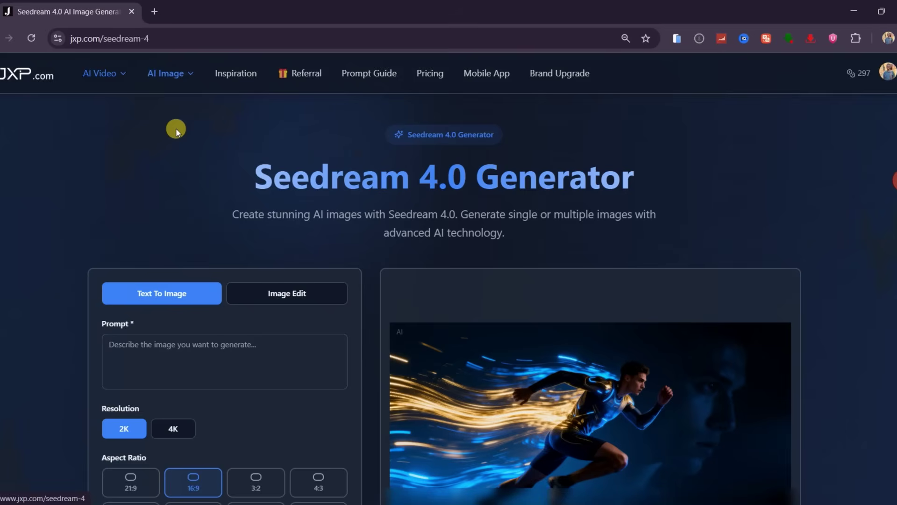
pyautogui.scroll(-1, 153, 192)
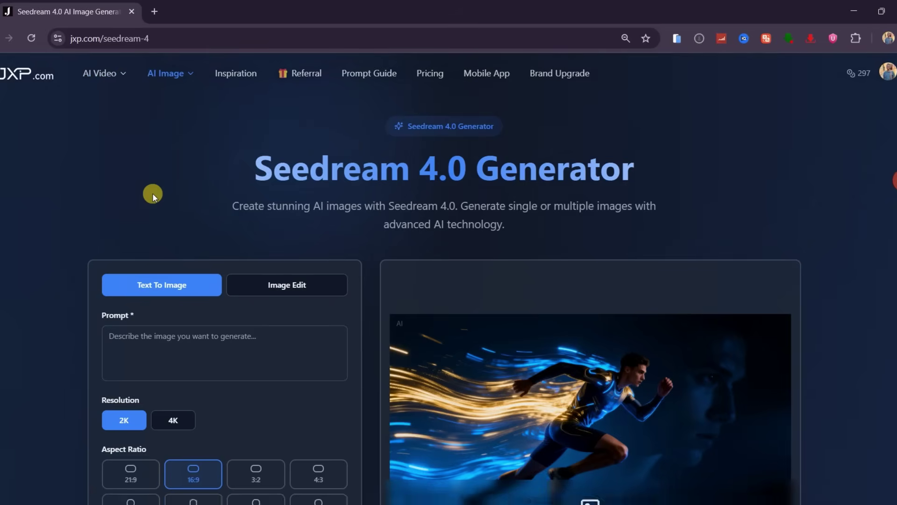
pyautogui.click(130, 284)
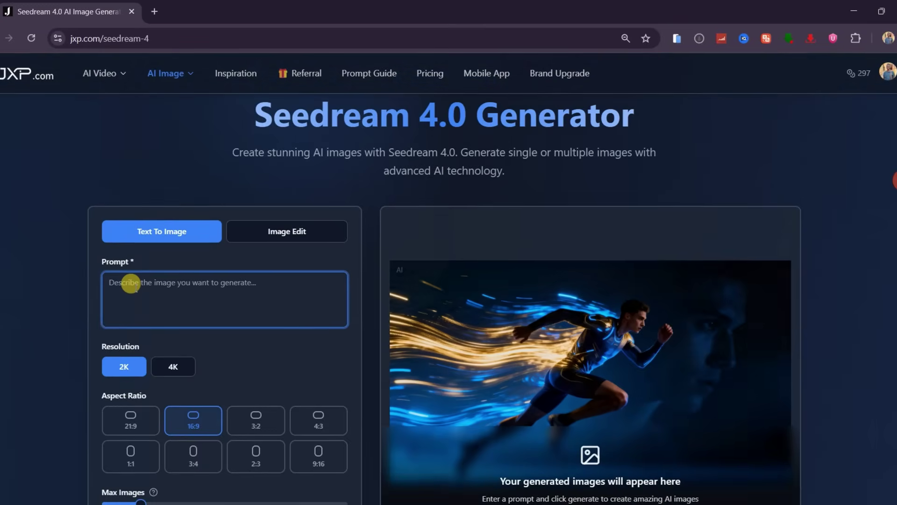
pyautogui.write('A cinematic shot of a majestic queen seated on an ornate golden throne inside a grand ancient palace, captured with a 50mm lens under soft ambient torchlight. Two armored guards stand firmly on both sides, their spears reflecting the warm glow of firelight. The marble floor glistens with subtle reflections, intricate carvings of dragons and phoenixes adorn the towering pillars, and silk banners sway gently in the air. Dust particles shimmer through sunbeams streaming from high arched windows, casting dramatic shadows across the hall. The atmosphere feels regal and timeless, evoking the grandeur of ancient empires.')
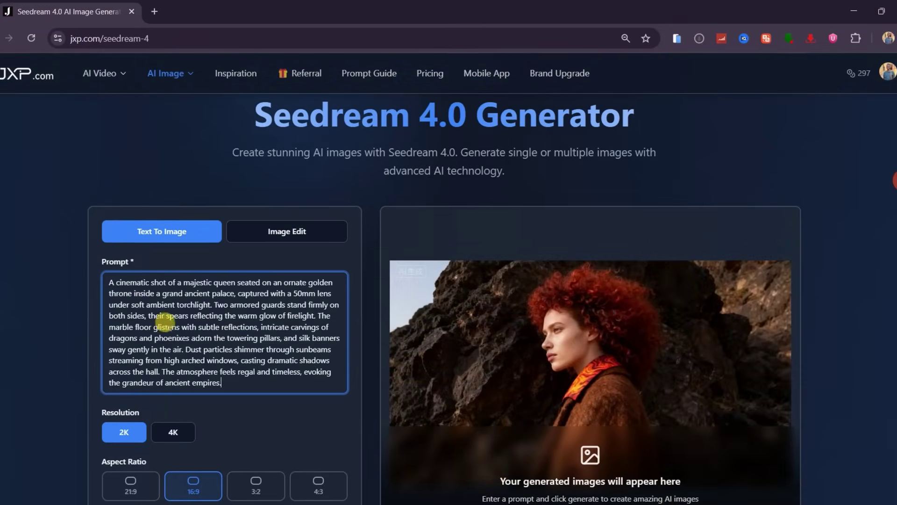
pyautogui.scroll(-1, 250, 326)
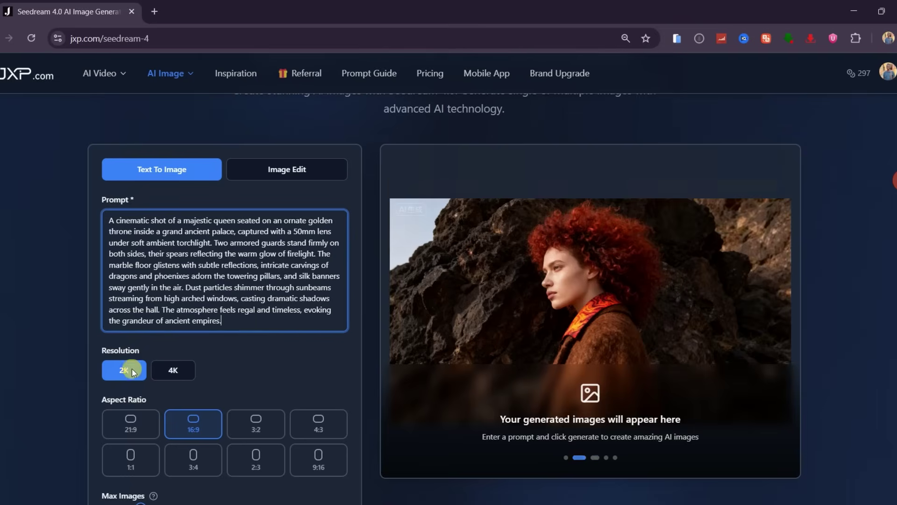
pyautogui.scroll(-1, 115, 365)
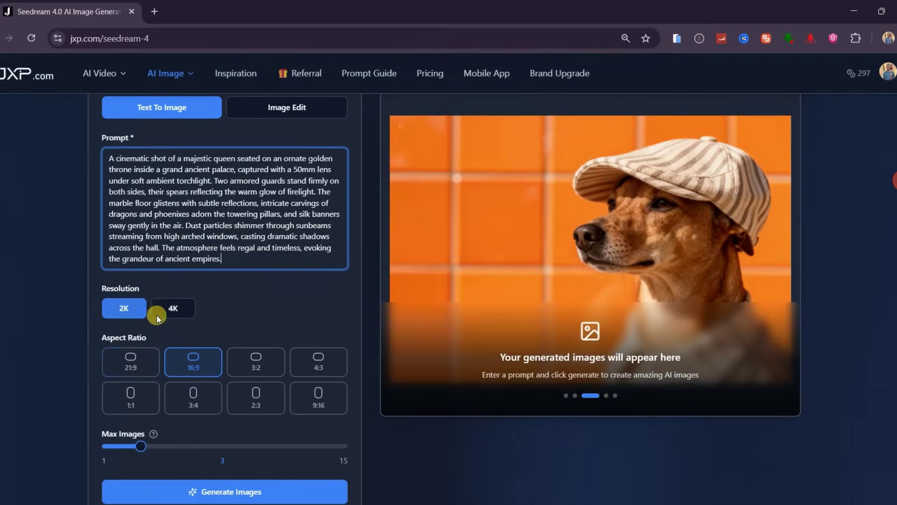
# - Set the image resolution to 4K, generate the queen images in 16:9, and download the result
pyautogui.click(180, 311)
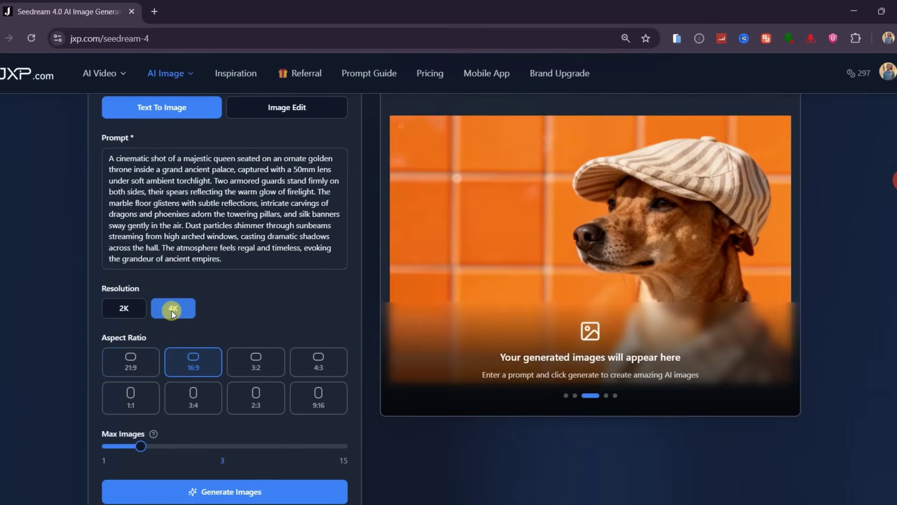
pyautogui.scroll(-2, 217, 300)
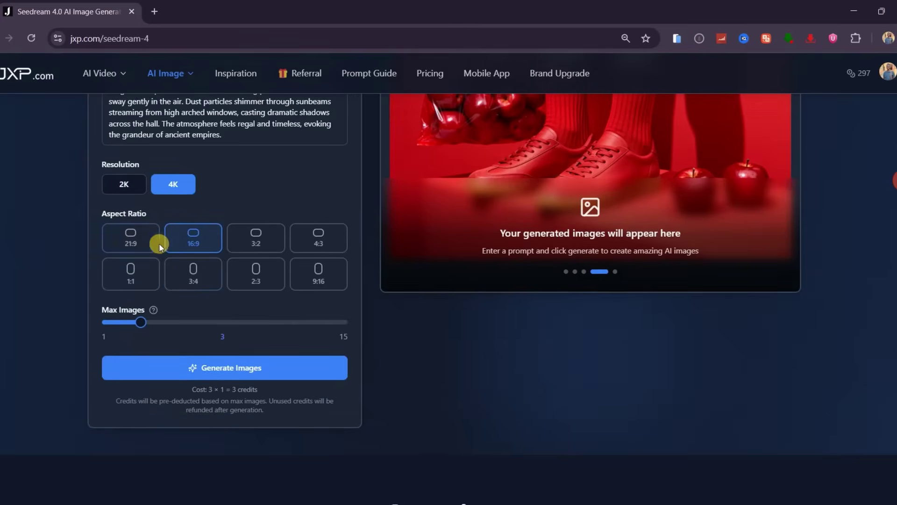
pyautogui.click(237, 369)
pyautogui.scroll(5, 260, 374)
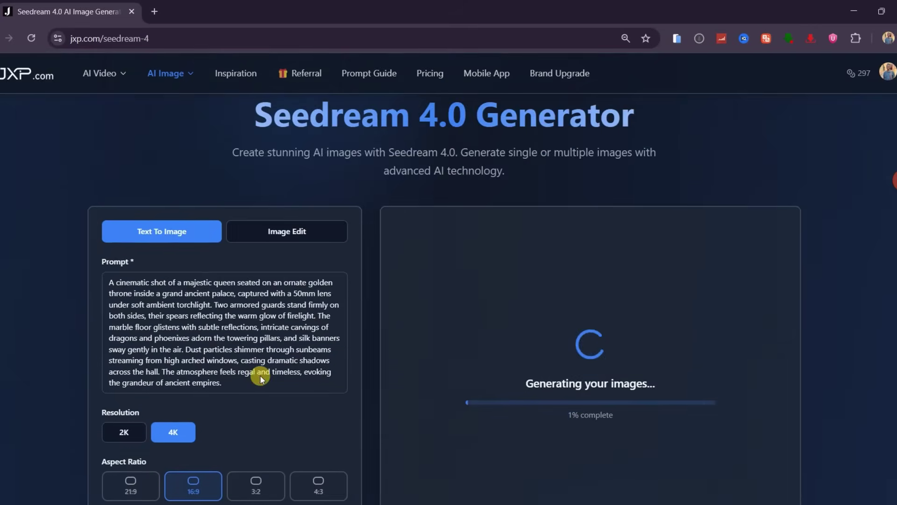
pyautogui.scroll(-1, 542, 237)
pyautogui.click(769, 172)
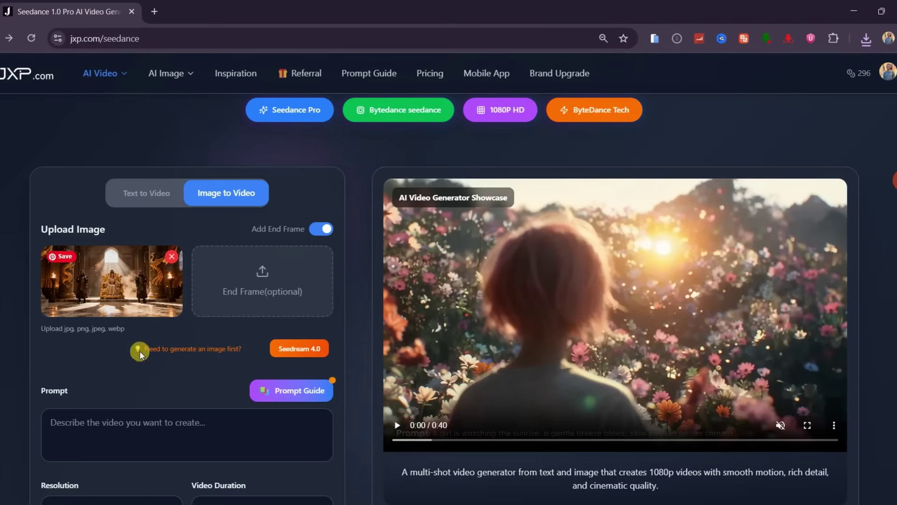
# - Enter an image-to-video prompt for the throne room image describing a slow cinematic pan toward the queen, flickering torchlight, swaying silk banners and two motionless guards
pyautogui.scroll(-1, 114, 278)
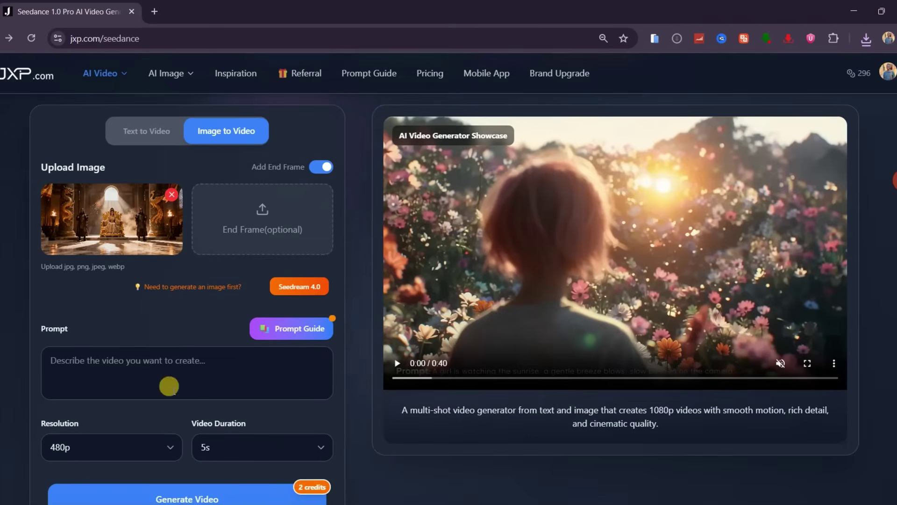
pyautogui.click(81, 372)
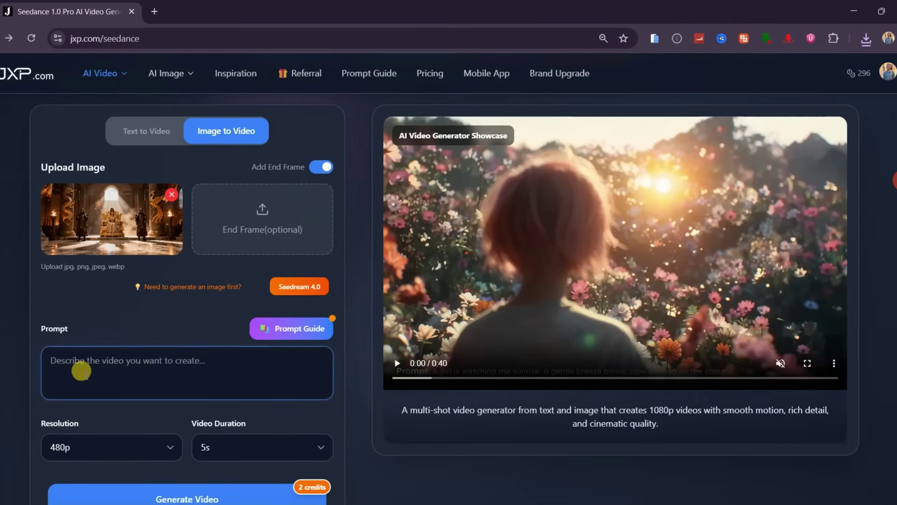
pyautogui.write('A slow cinematic pan toward a queen seated on a golden throne as torchlight flickers and silk banners sway gently beside two motionless guards.')
pyautogui.scroll(-1, 81, 371)
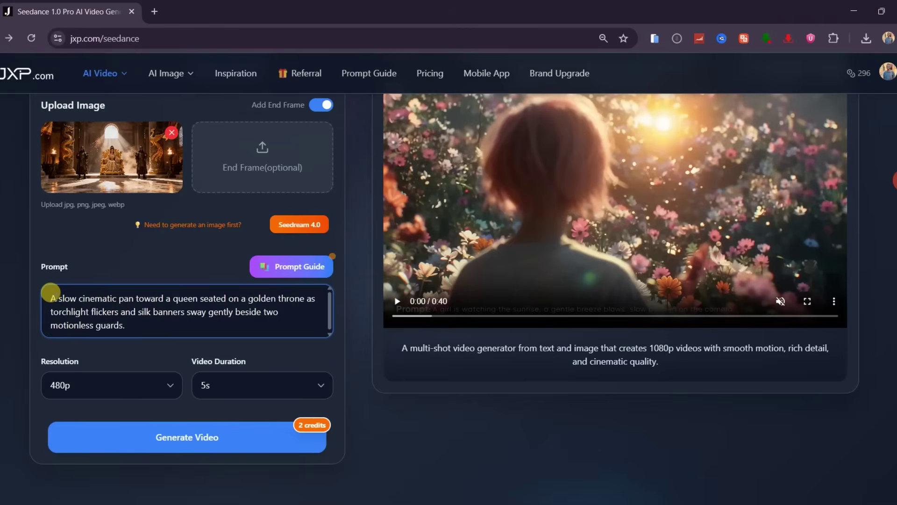
pyautogui.moveTo(59, 295); pyautogui.dragTo(129, 318)
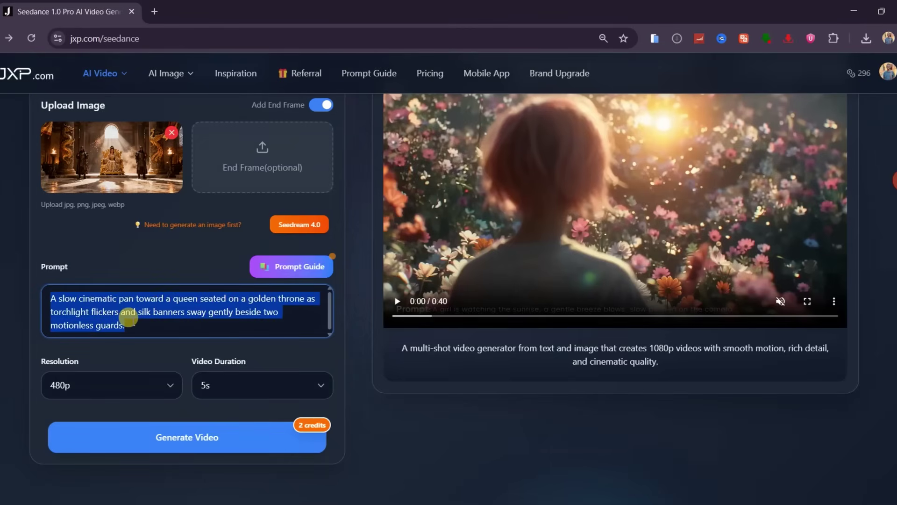
pyautogui.click(128, 318)
# - Set the video resolution to 1080p and generate the 5s throne room video
pyautogui.click(160, 384)
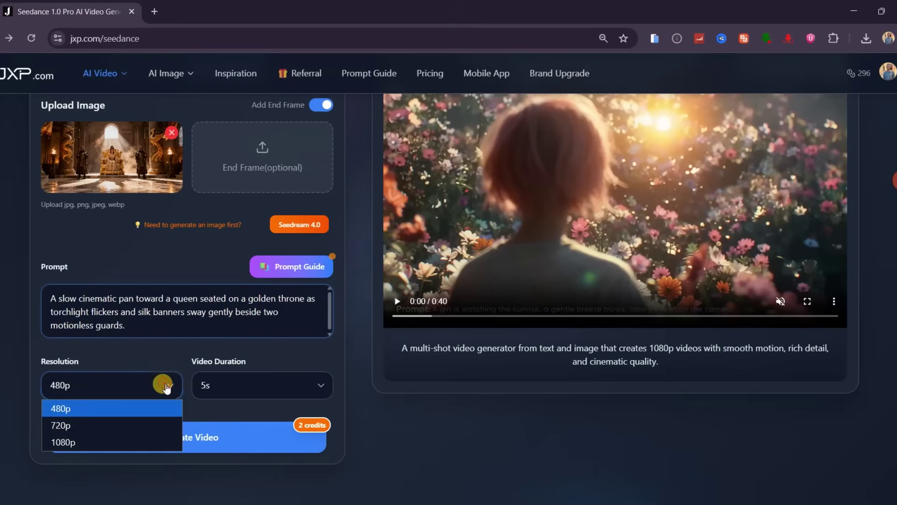
pyautogui.click(66, 442)
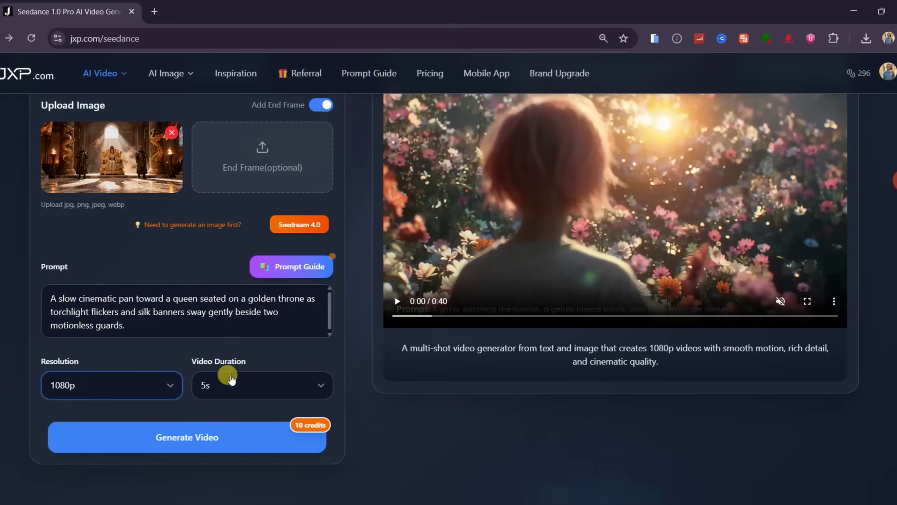
pyautogui.click(166, 442)
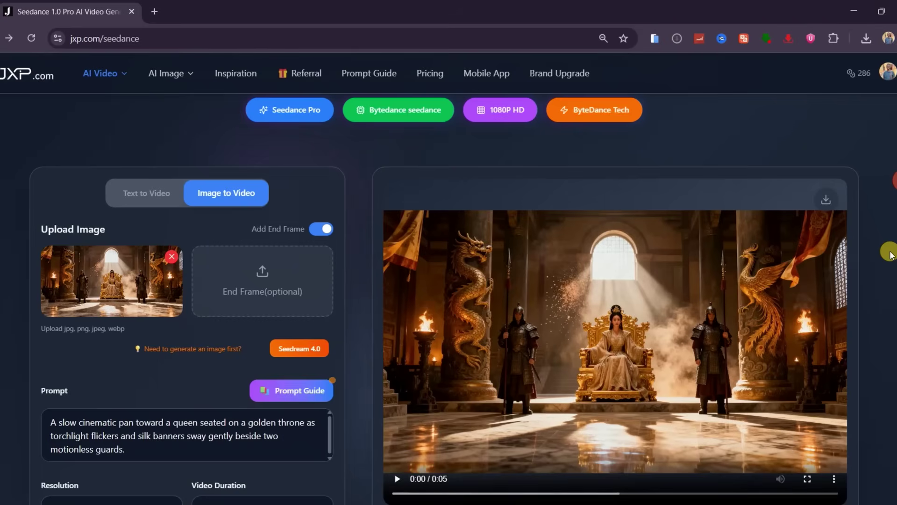
pyautogui.scroll(-2, 5, 467)
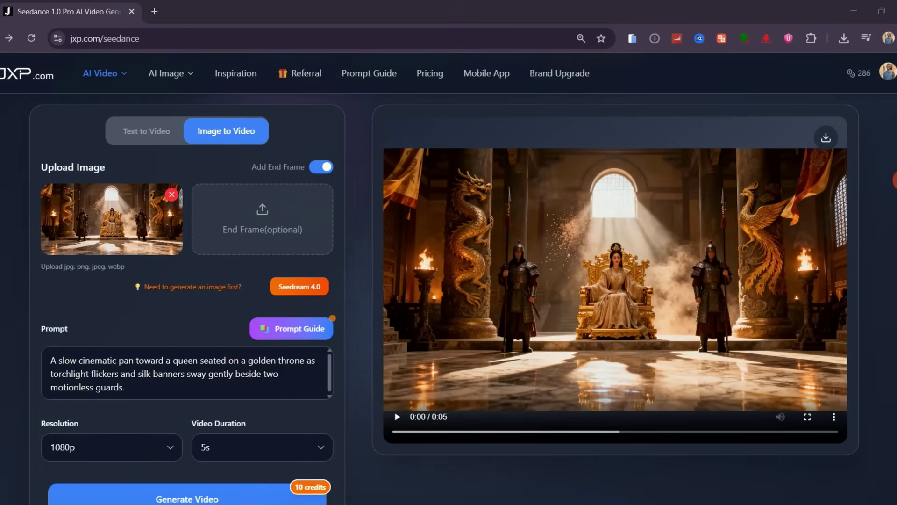
# - Replace the first frame with the cracked dragon egg image and upload the hatched baby dragon image as the end frame
pyautogui.click(172, 196)
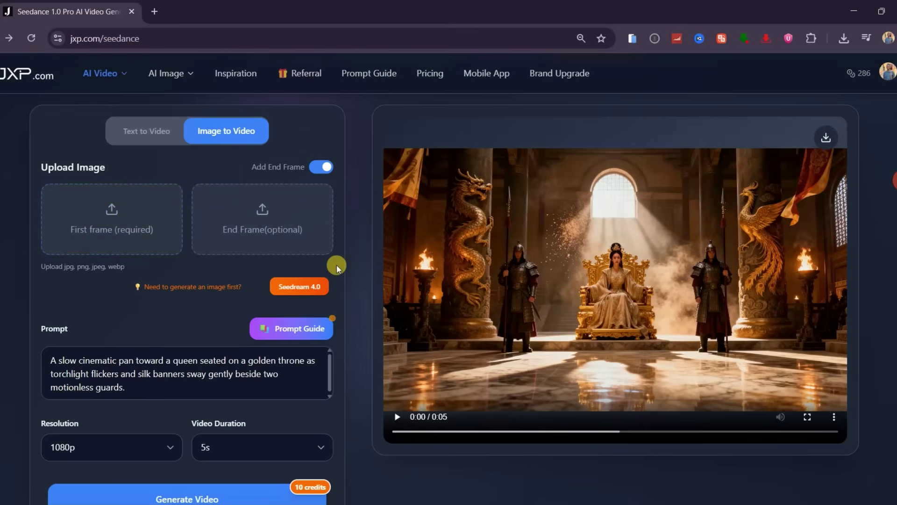
pyautogui.click(128, 227)
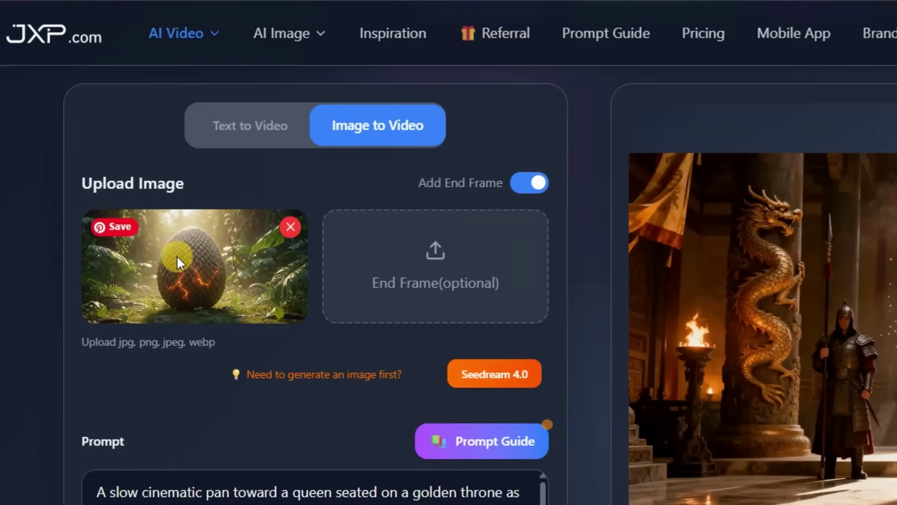
pyautogui.click(448, 257)
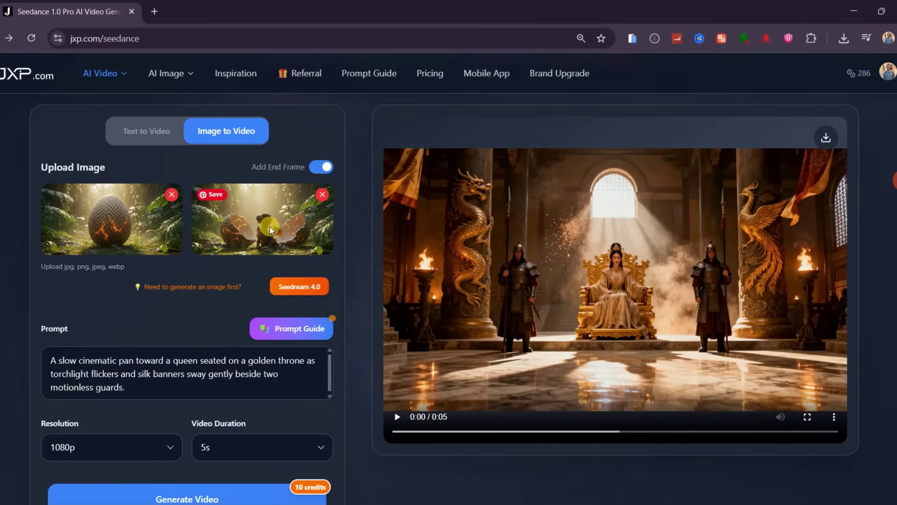
# - Replace the prompt with "A magical dragon egg cracks open, revealing a baby dragon hatching in a sunlit, rainy forest."
pyautogui.scroll(-2, 119, 381)
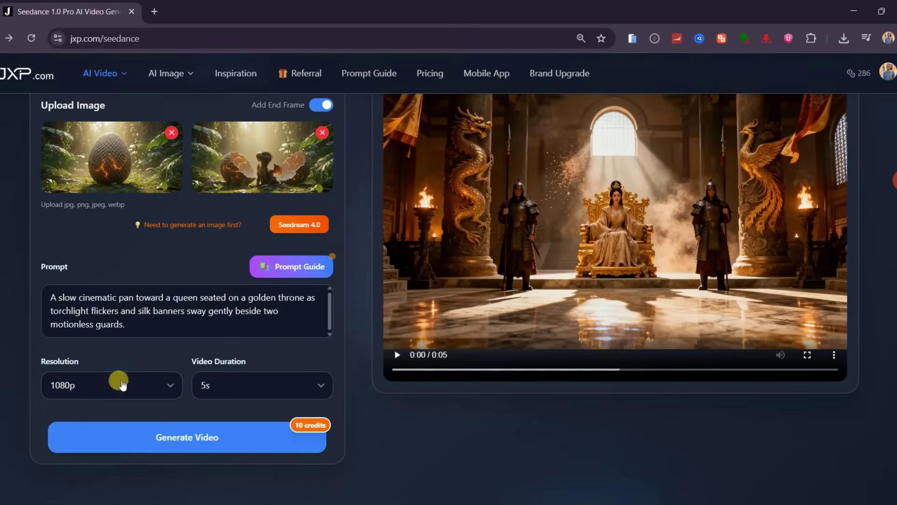
pyautogui.moveTo(136, 326); pyautogui.dragTo(51, 297)
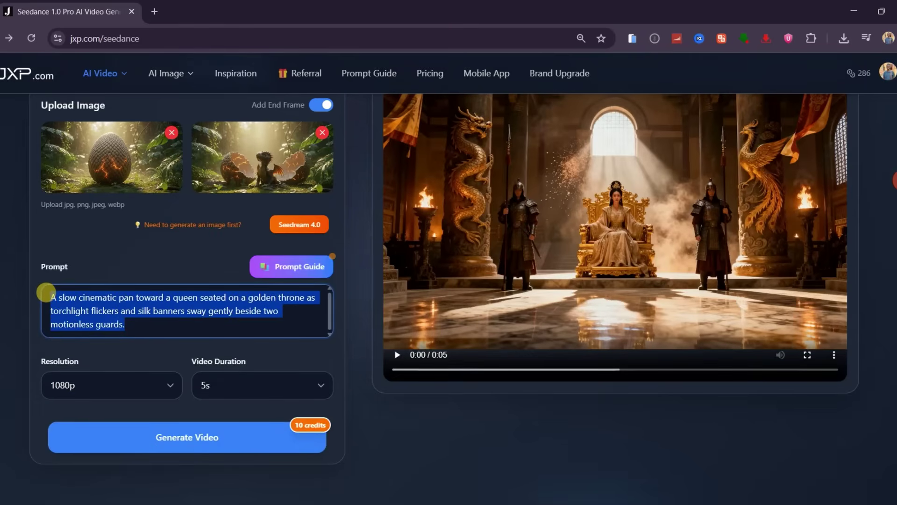
pyautogui.hotkey('ctrl', 'v')
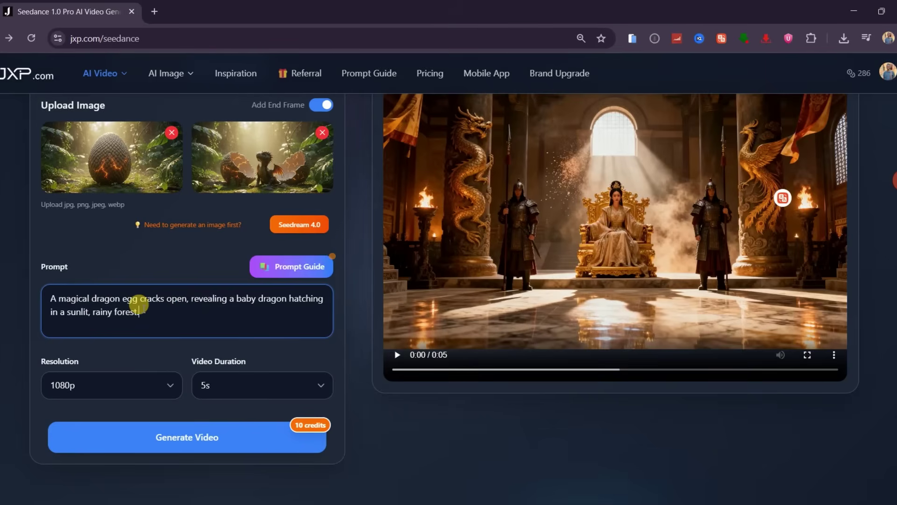
# - Generate the dragon egg video at 1080p and download it
pyautogui.click(194, 438)
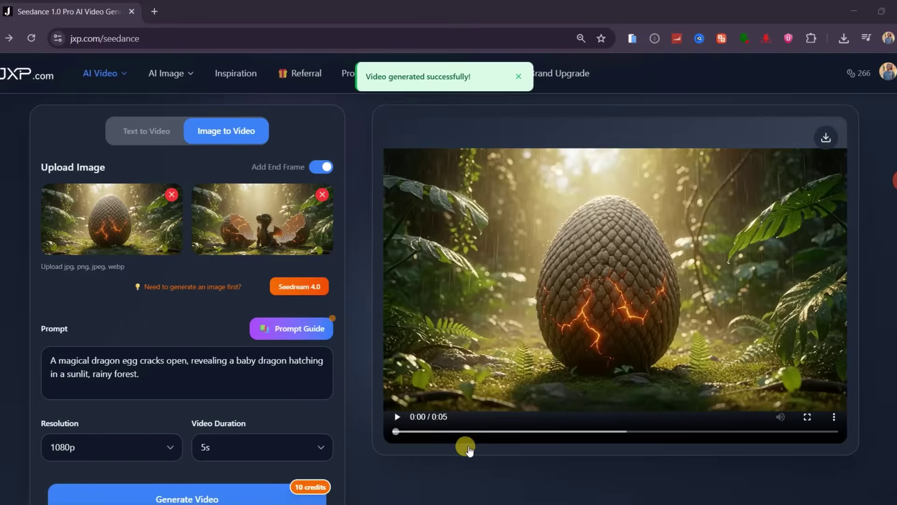
pyautogui.click(168, 466)
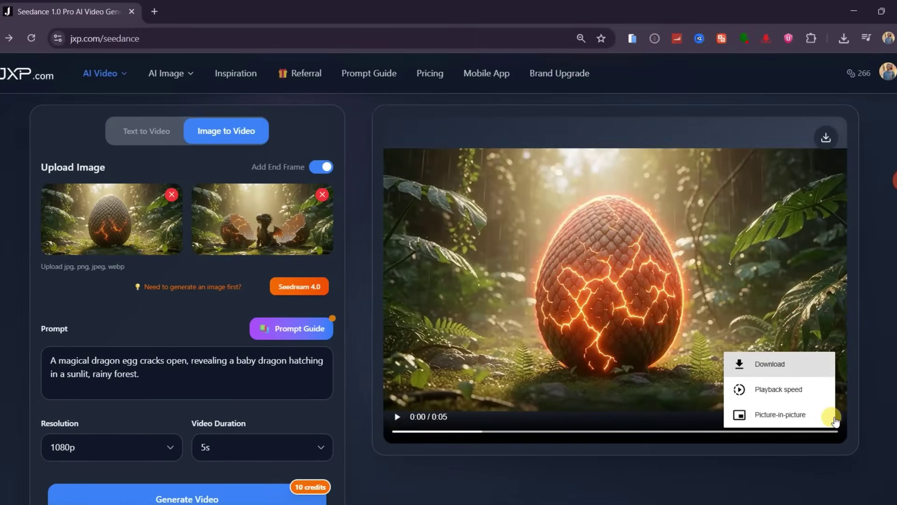
pyautogui.click(826, 138)
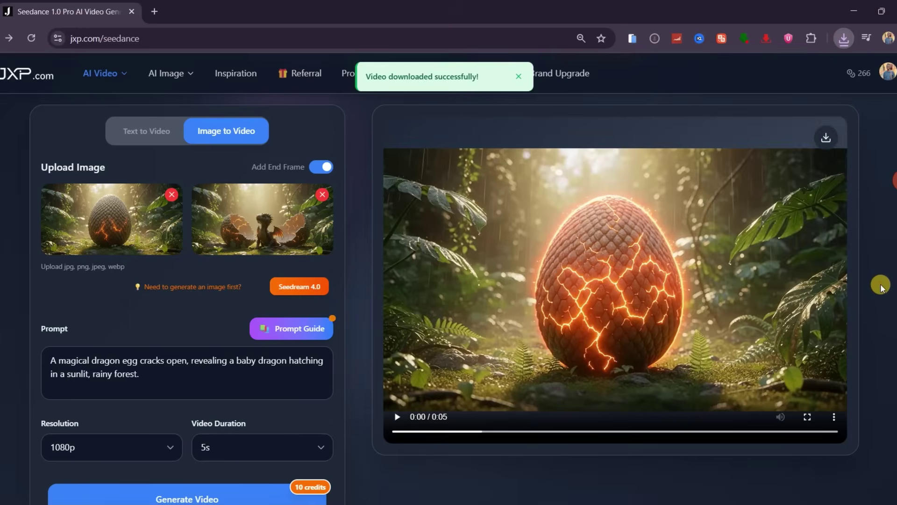
pyautogui.scroll(-5, 525, 321)
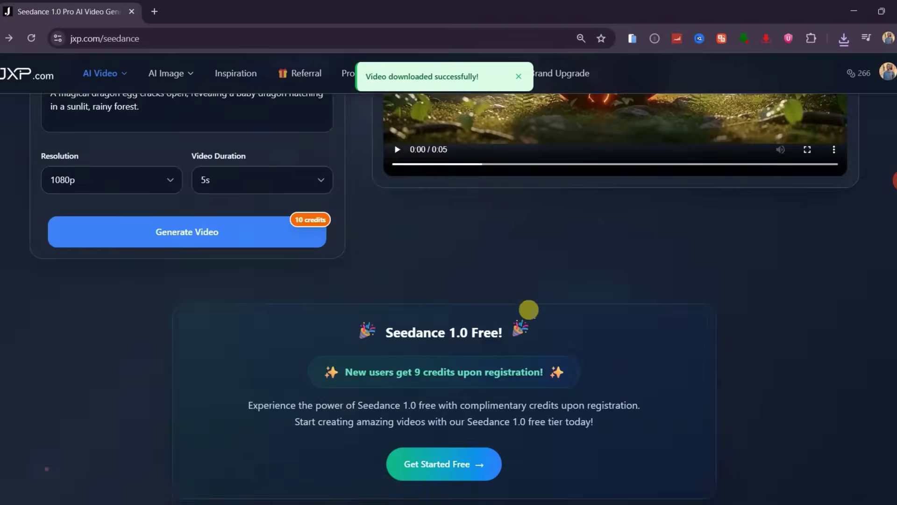
pyautogui.scroll(10, 236, 346)
pyautogui.moveTo(114, 166); pyautogui.dragTo(780, 187)
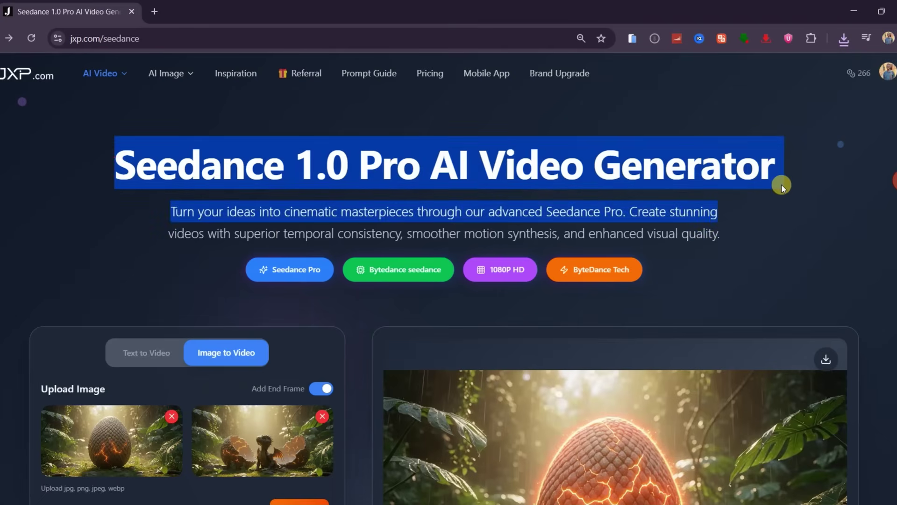
# - Open the pricing page and examine the one-time plans, especially the Basic plan's price and included credits
pyautogui.click(431, 74)
pyautogui.scroll(-5, 729, 272)
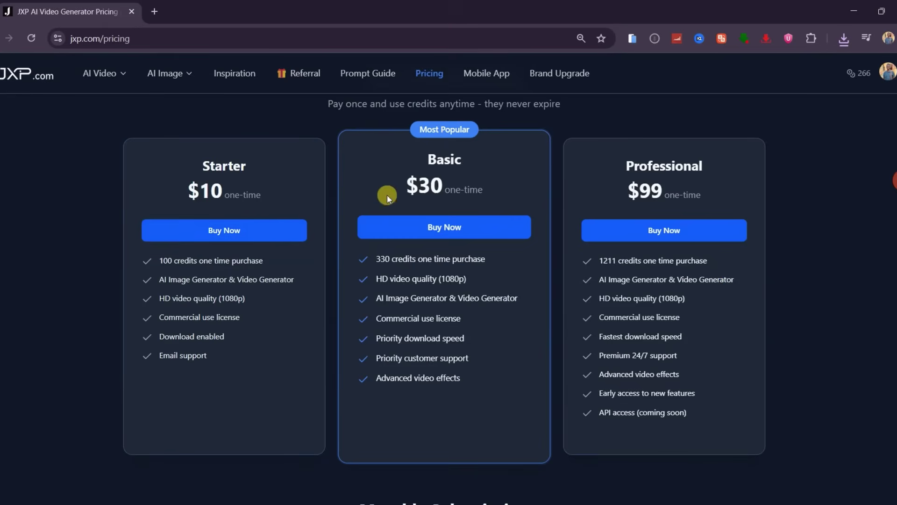
pyautogui.scroll(1, 557, 242)
pyautogui.scroll(-1, 557, 242)
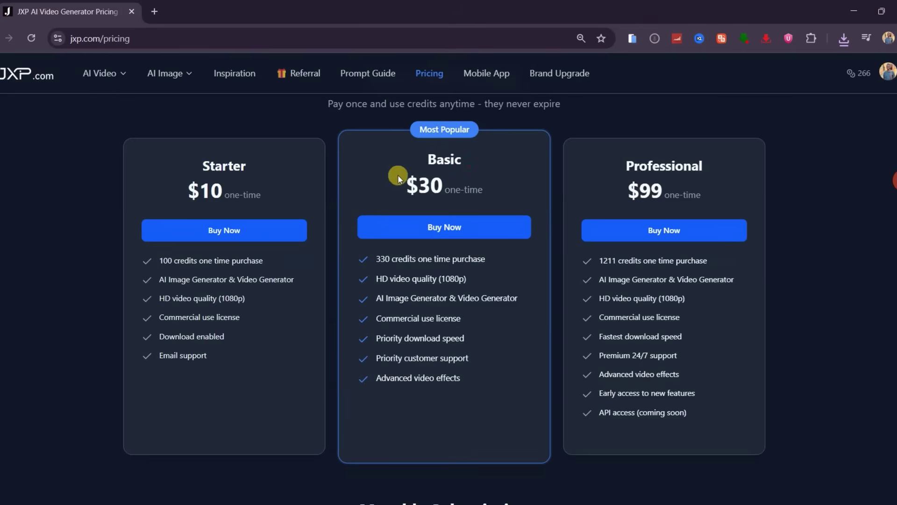
pyautogui.moveTo(406, 177); pyautogui.dragTo(443, 189)
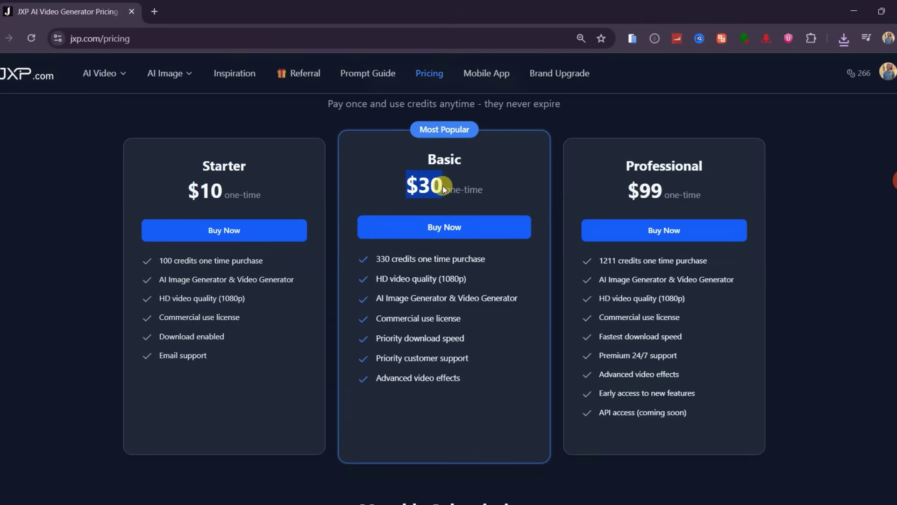
pyautogui.doubleClick(383, 258)
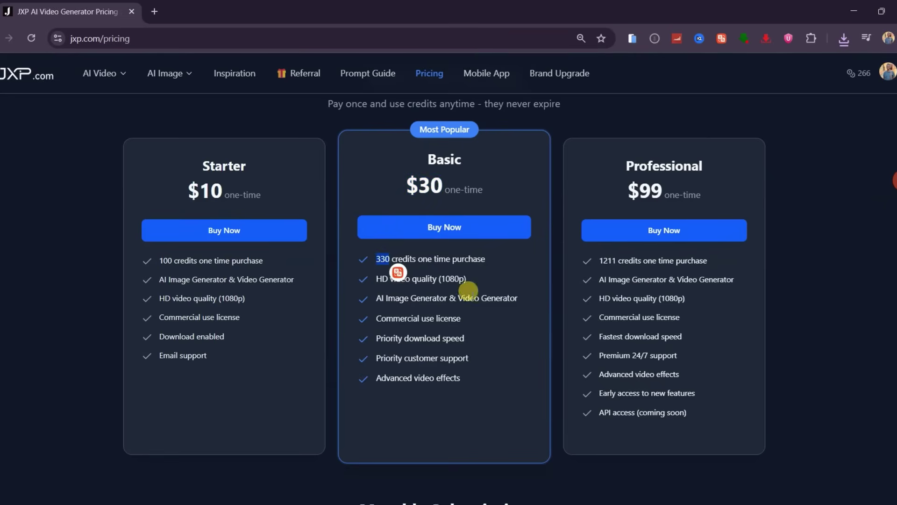
pyautogui.scroll(1, 537, 289)
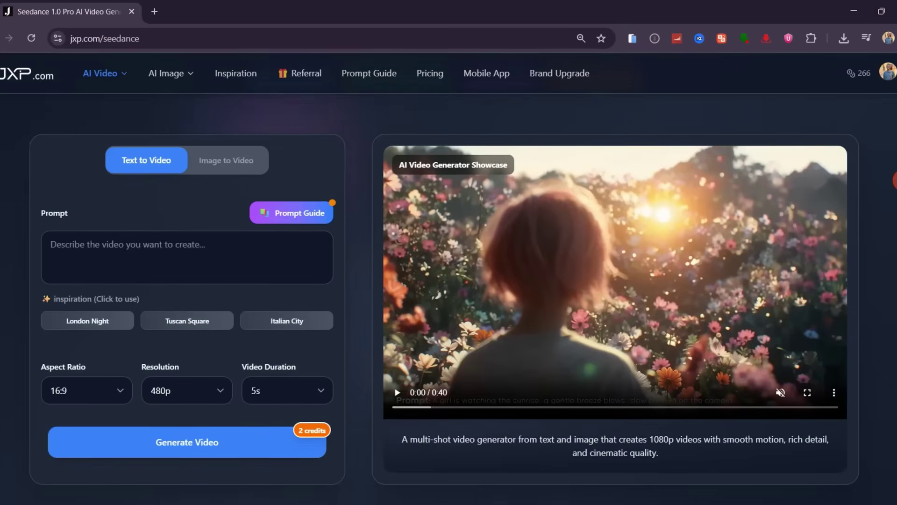
pyautogui.scroll(-1, 449, 299)
pyautogui.scroll(-5, 448, 280)
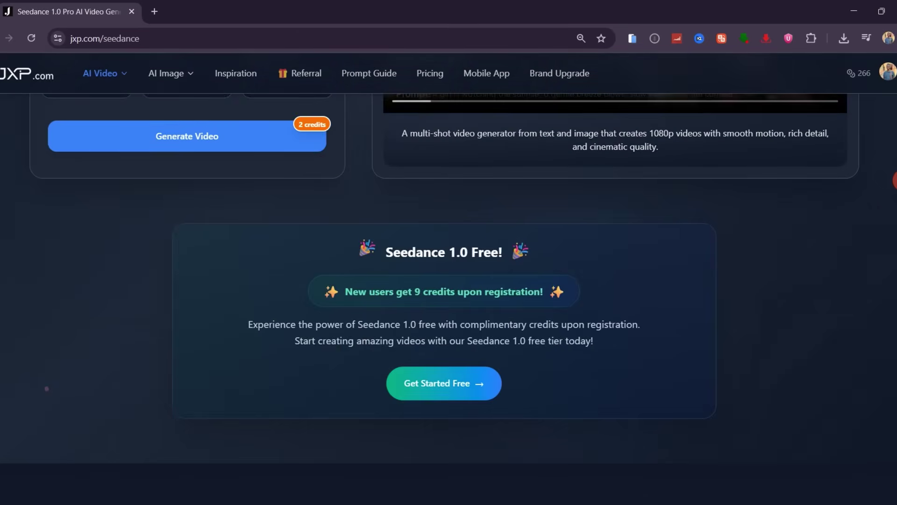
pyautogui.scroll(-10, 448, 281)
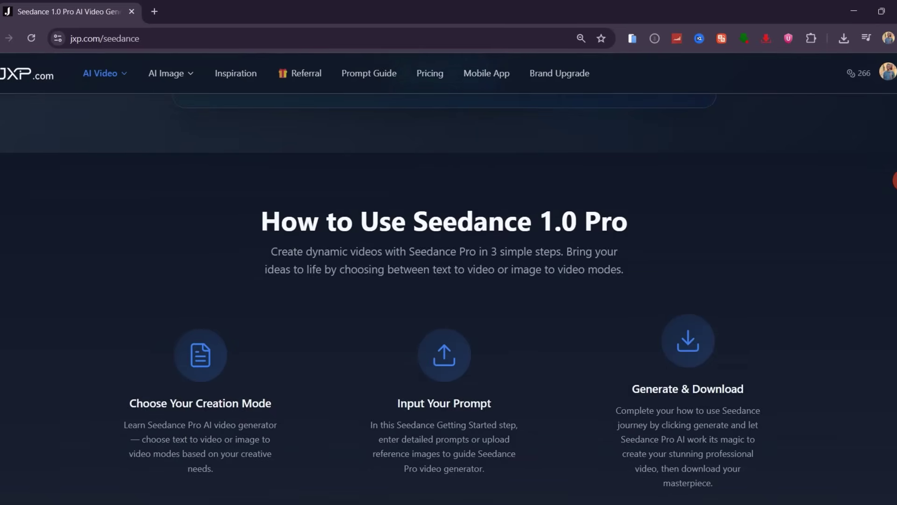
pyautogui.scroll(-3, 449, 299)
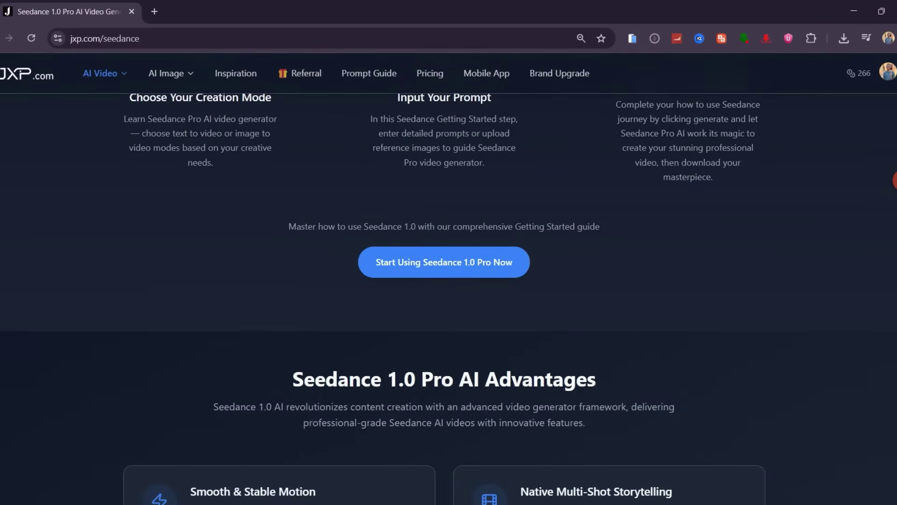